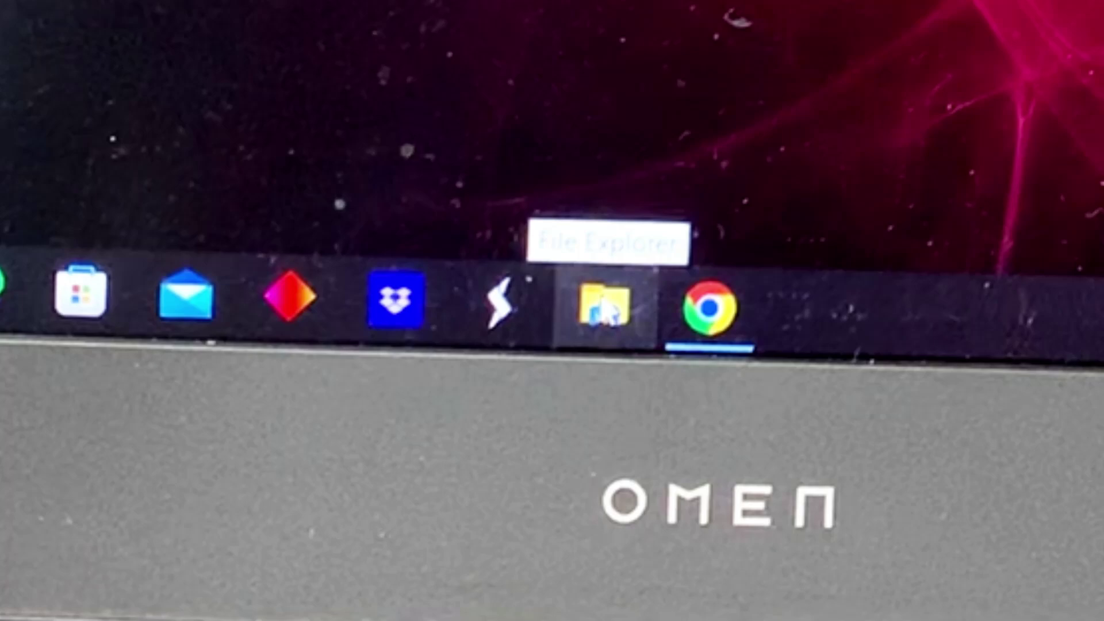
Browse File Explorer to USB Drive (E:) > DCIM > 100MEDIA to see DCFC0001 and DCFC0002
click(353, 476)
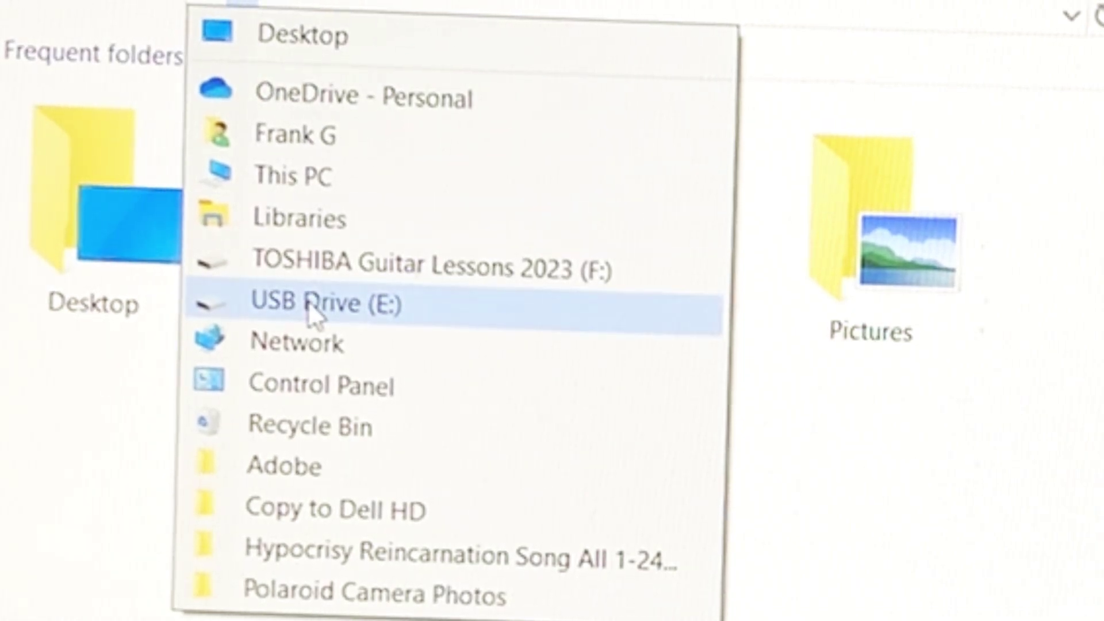
click(308, 301)
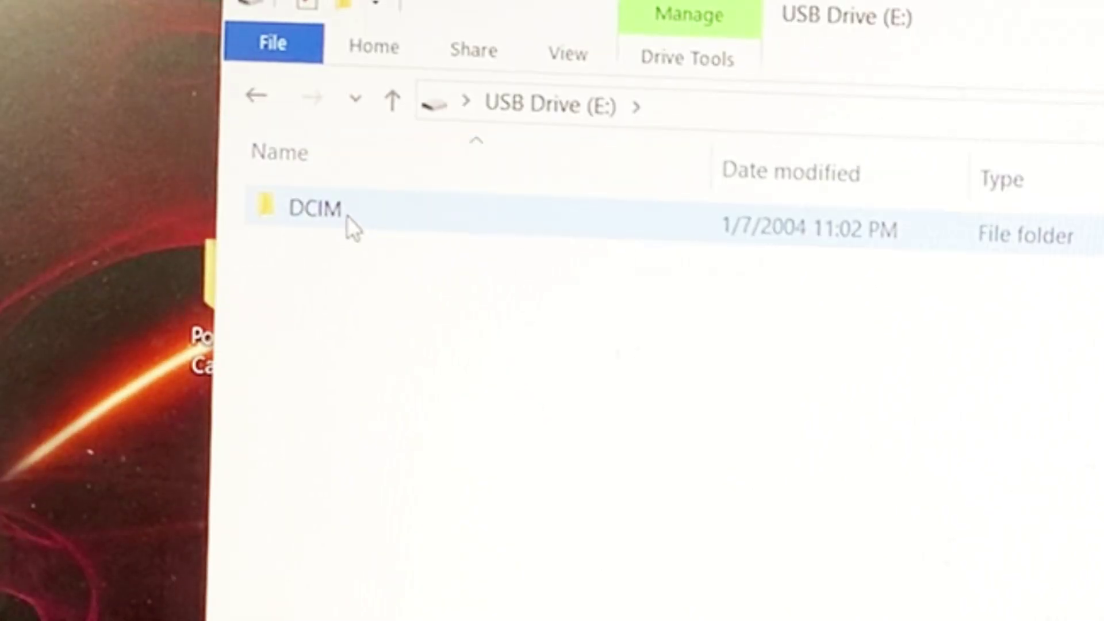
double_click(347, 215)
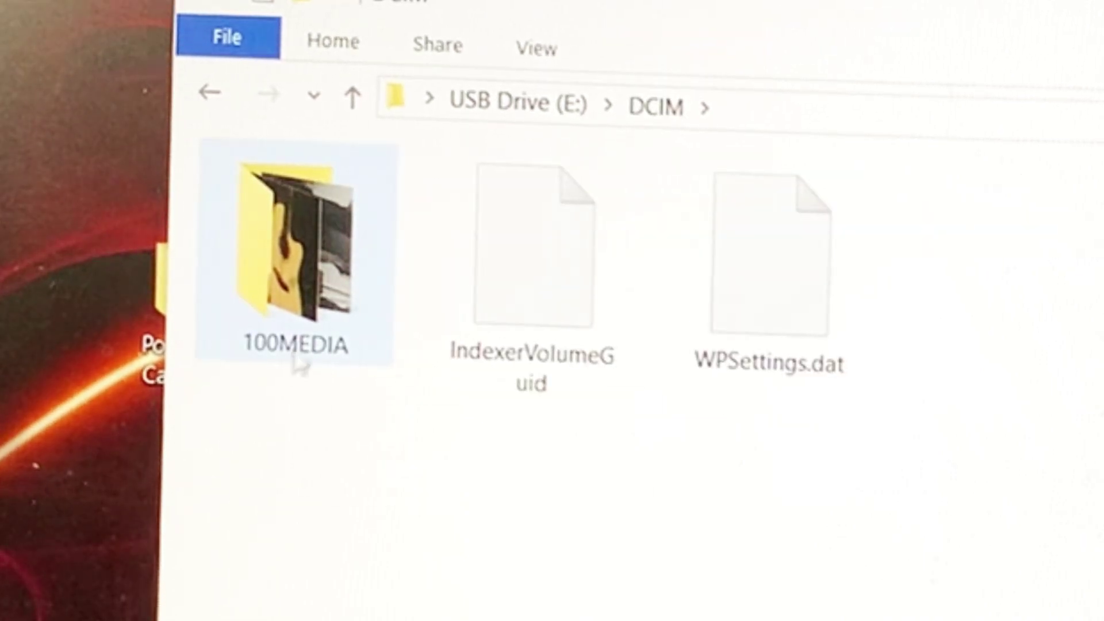
double_click(315, 312)
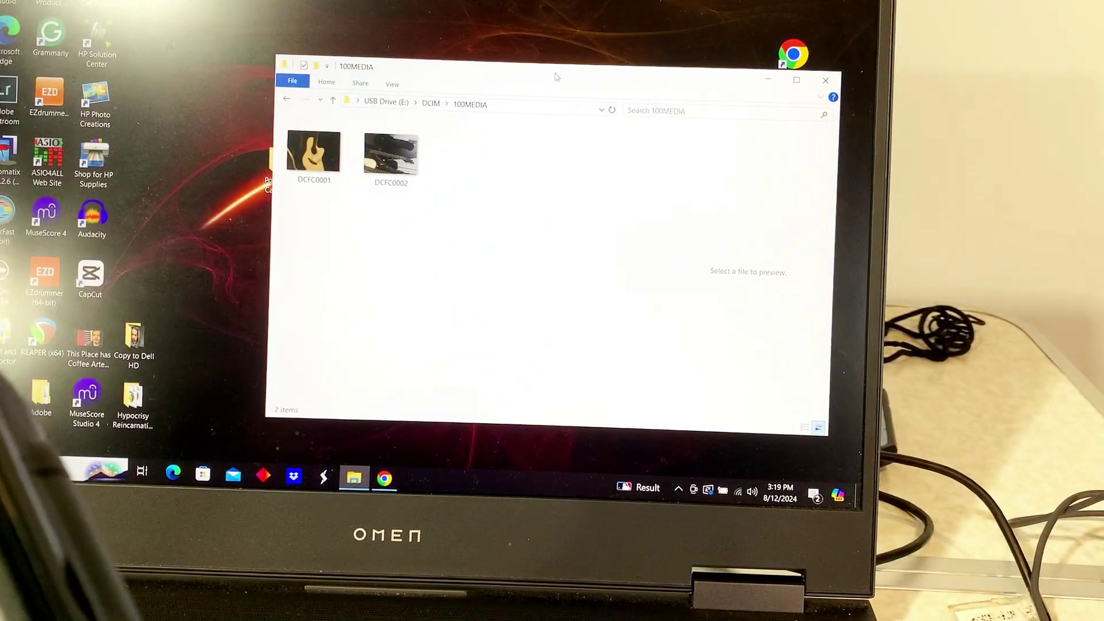
Drag-copy DCFC0001 and DCFC0002 from 100MEDIA into the Polaroid Camera Photos desktop folder
mouse_move(557, 77)
mouse_down()
mouse_move(602, 56)
mouse_move(596, 63)
mouse_up()
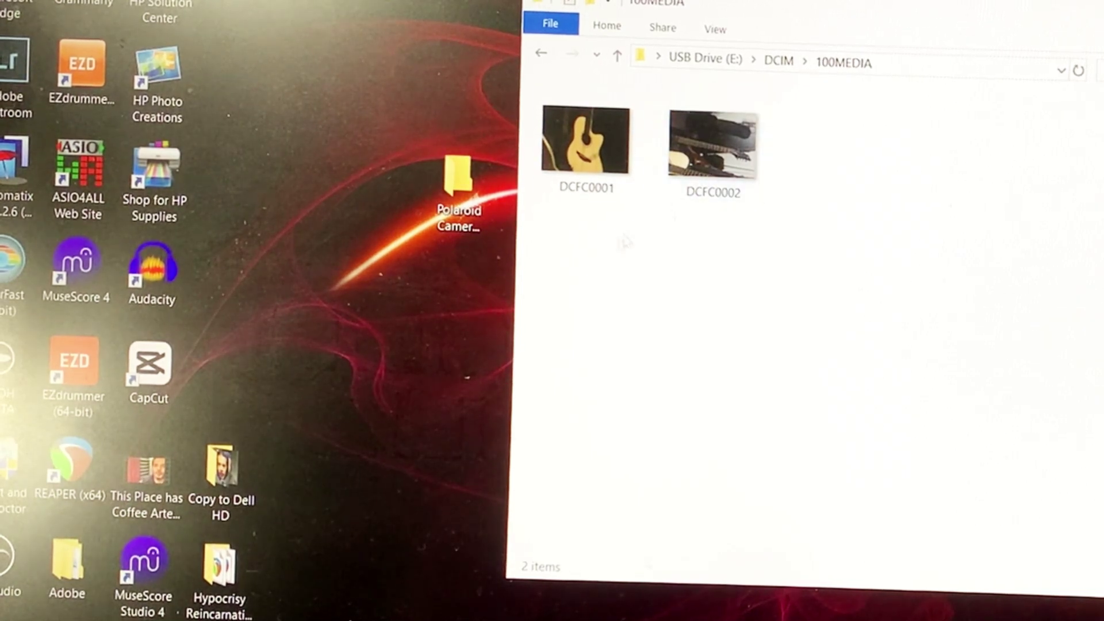
double_click(458, 210)
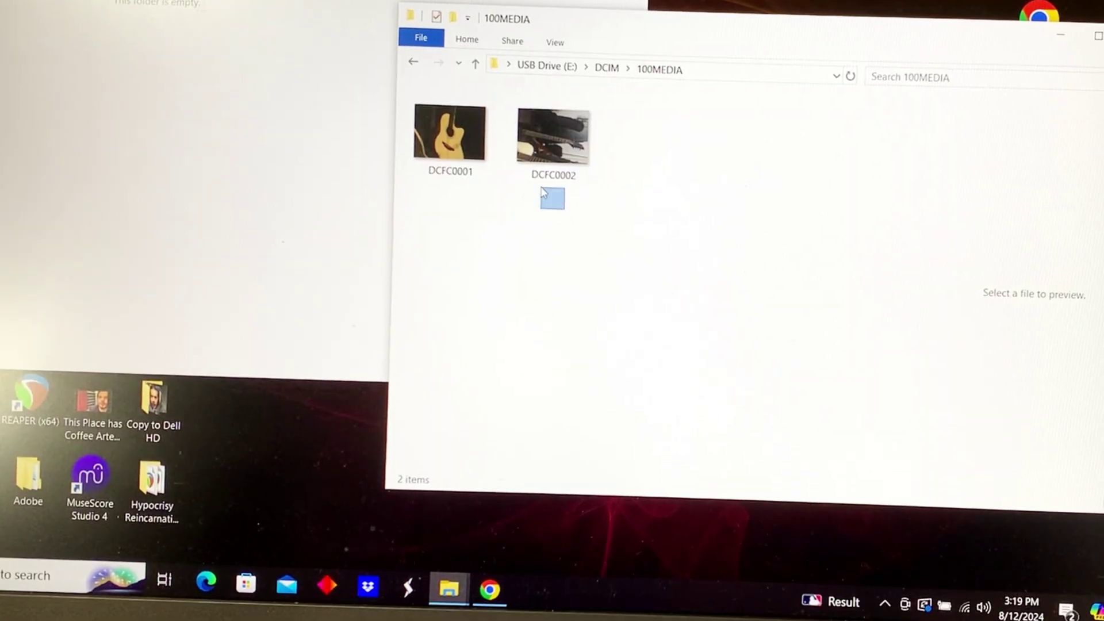
mouse_move(543, 194)
mouse_down()
mouse_move(515, 166)
mouse_move(457, 143)
mouse_up()
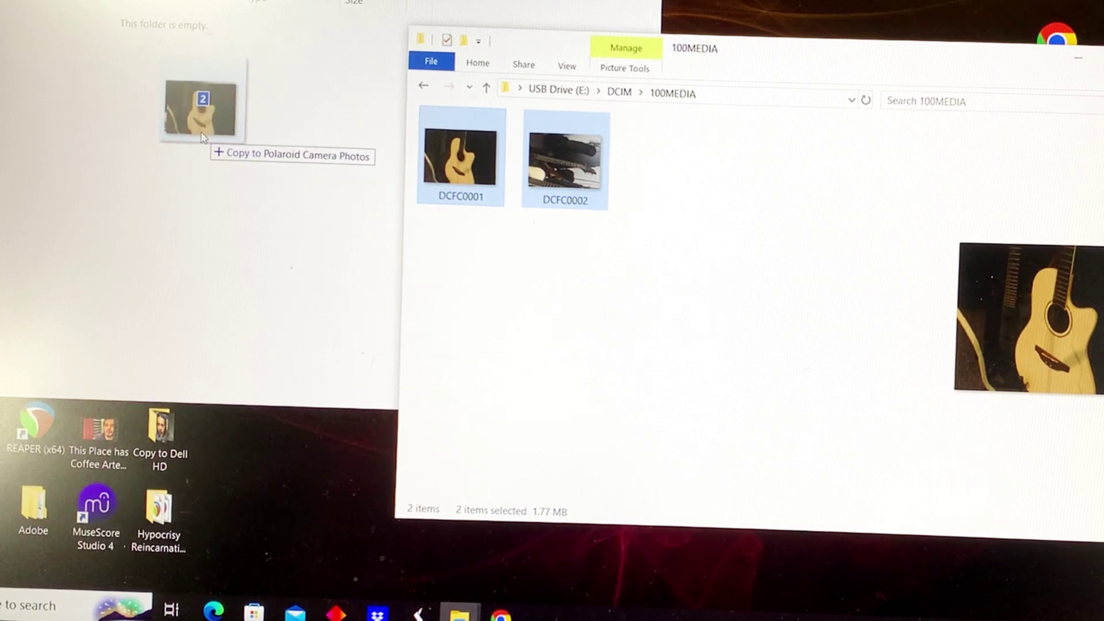
drag(202, 136, 202, 135)
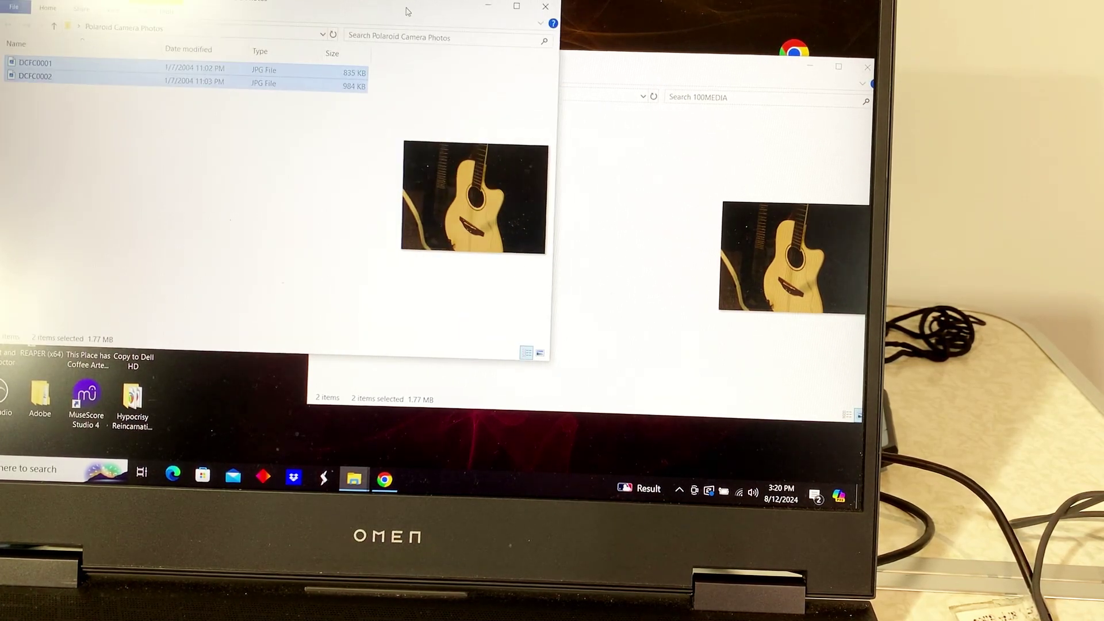
Switch the Polaroid Camera Photos window to Large icons view with nothing selected
drag(357, 2, 452, 7)
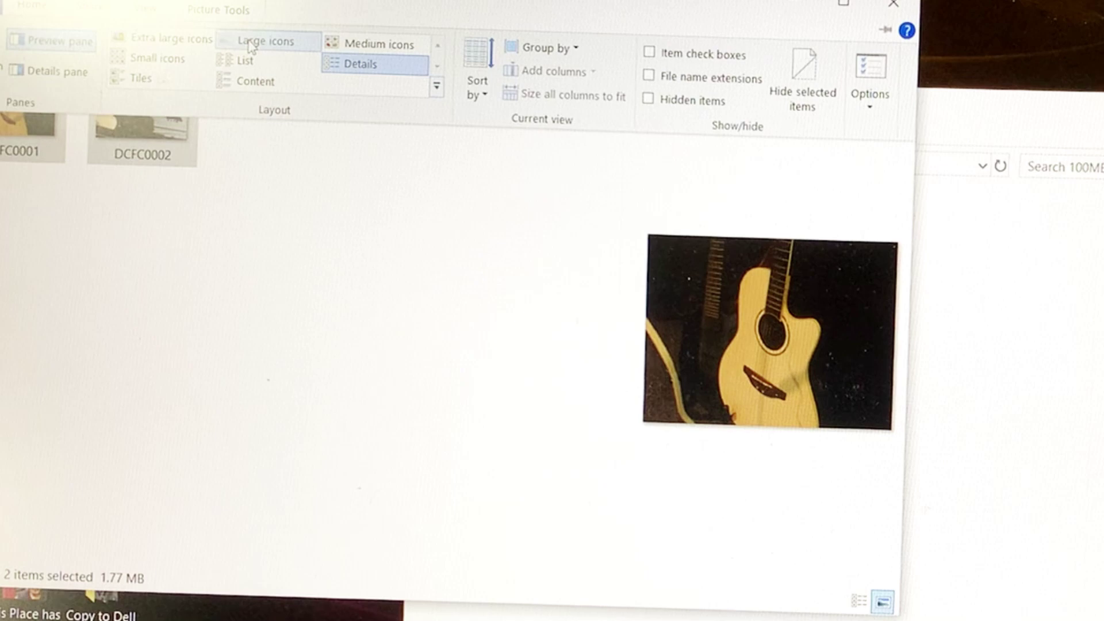
click(251, 44)
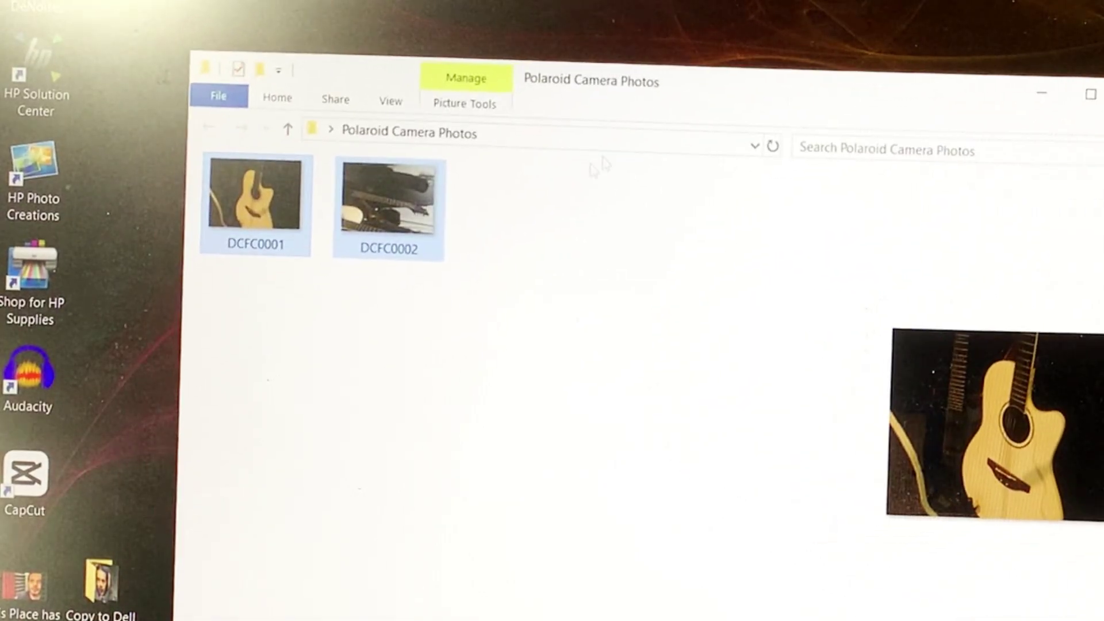
click(493, 333)
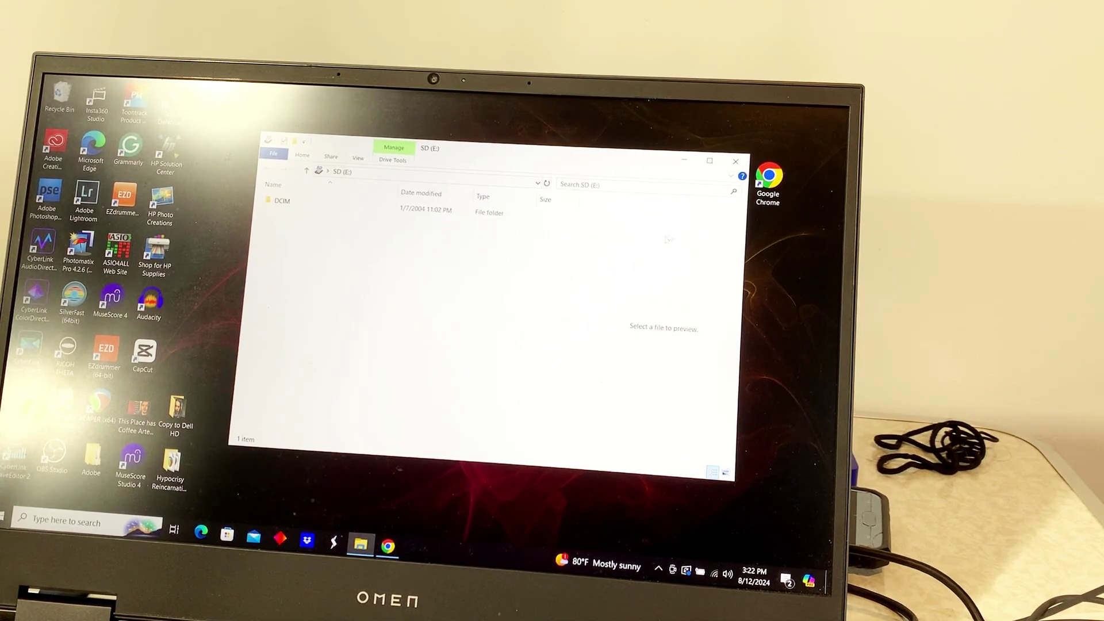
Close the old window and reopen SD (E:) > DCIM > 100MEDIA in File Explorer
click(736, 165)
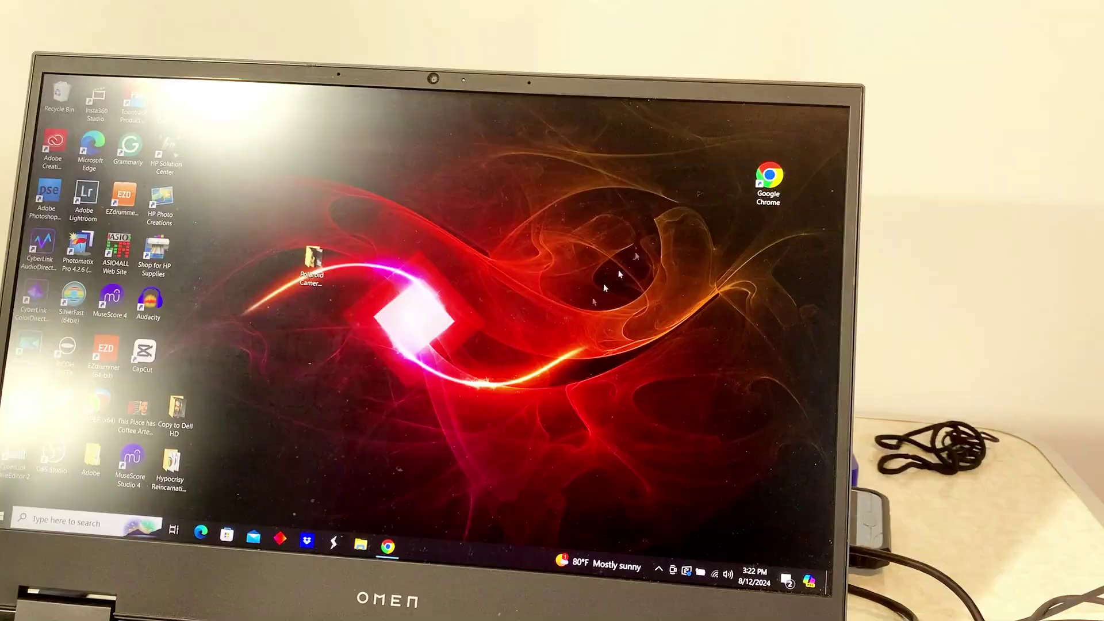
click(557, 399)
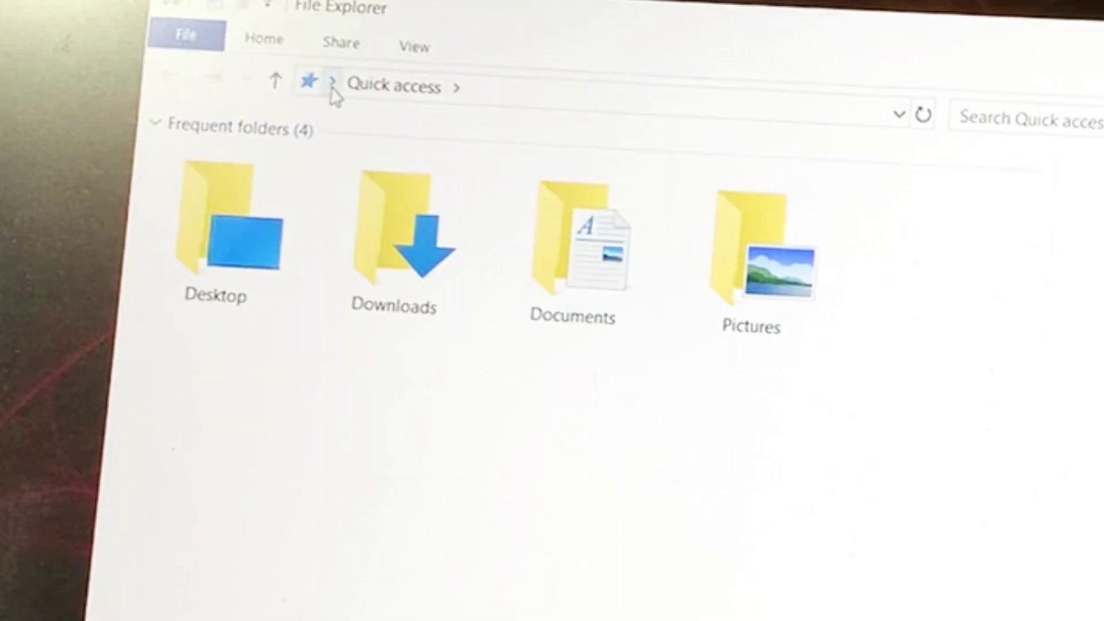
click(331, 84)
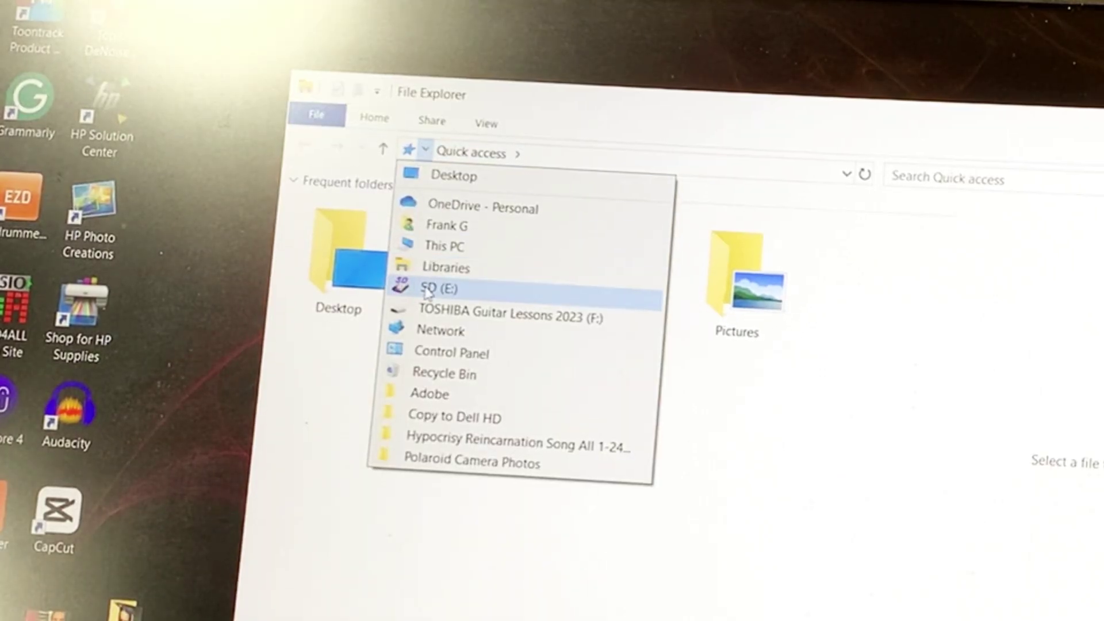
click(429, 294)
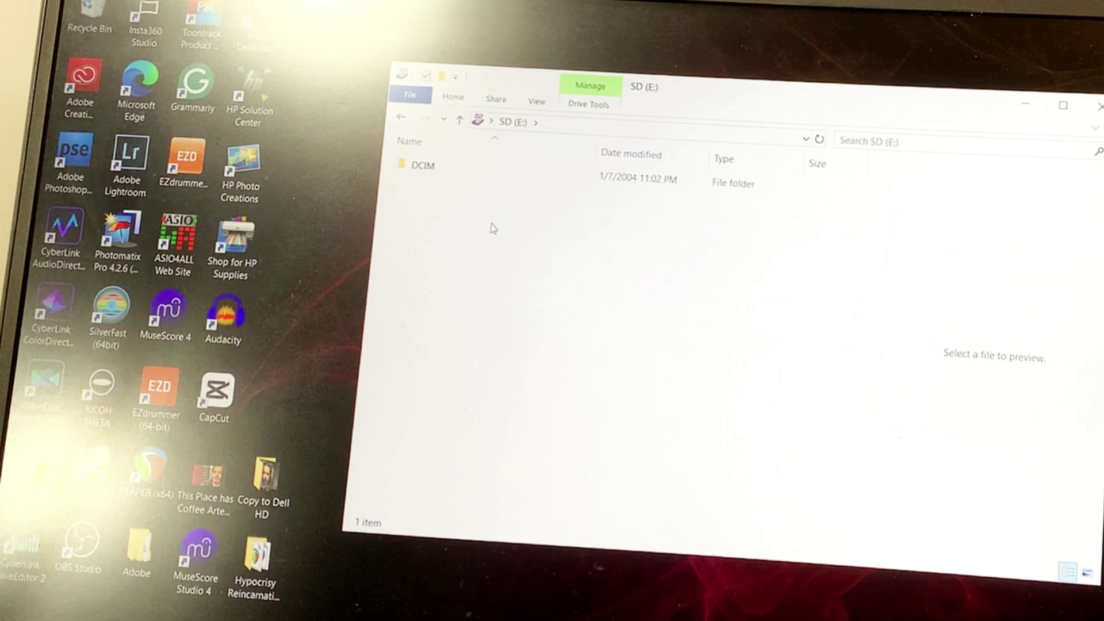
double_click(434, 178)
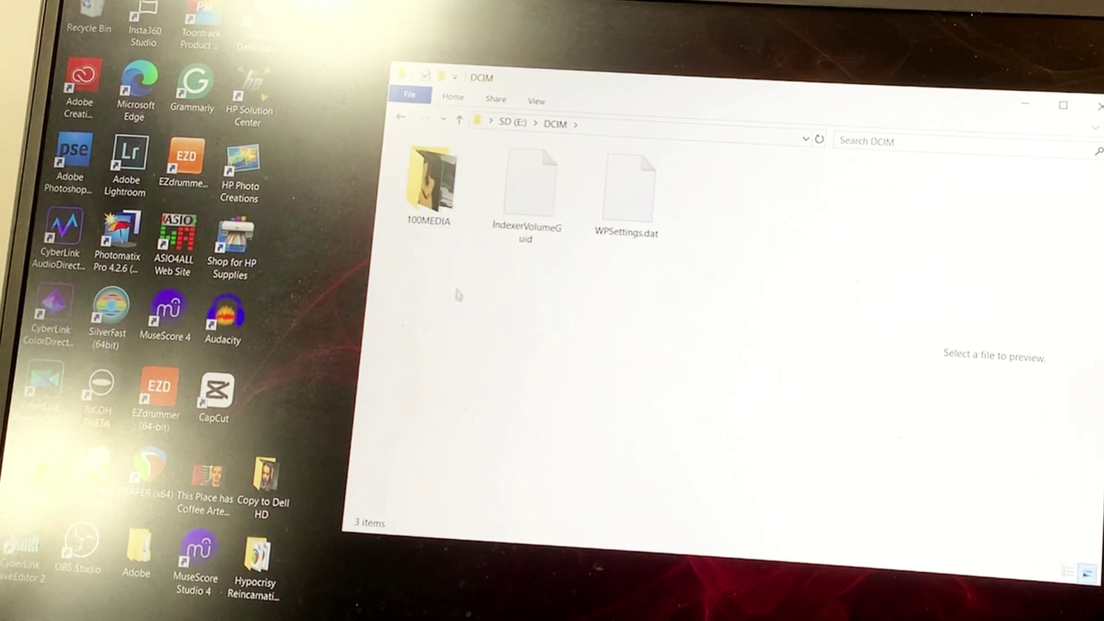
double_click(436, 194)
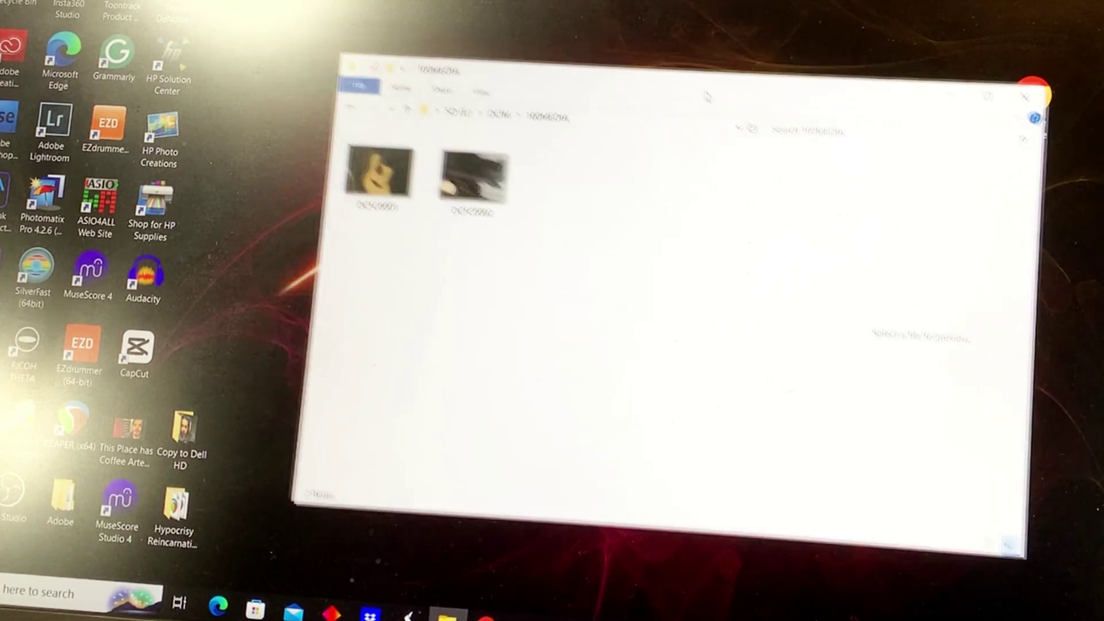
Drag both guitar photos into Polaroid Camera Photos, then close the 100MEDIA window
drag(666, 75, 782, 153)
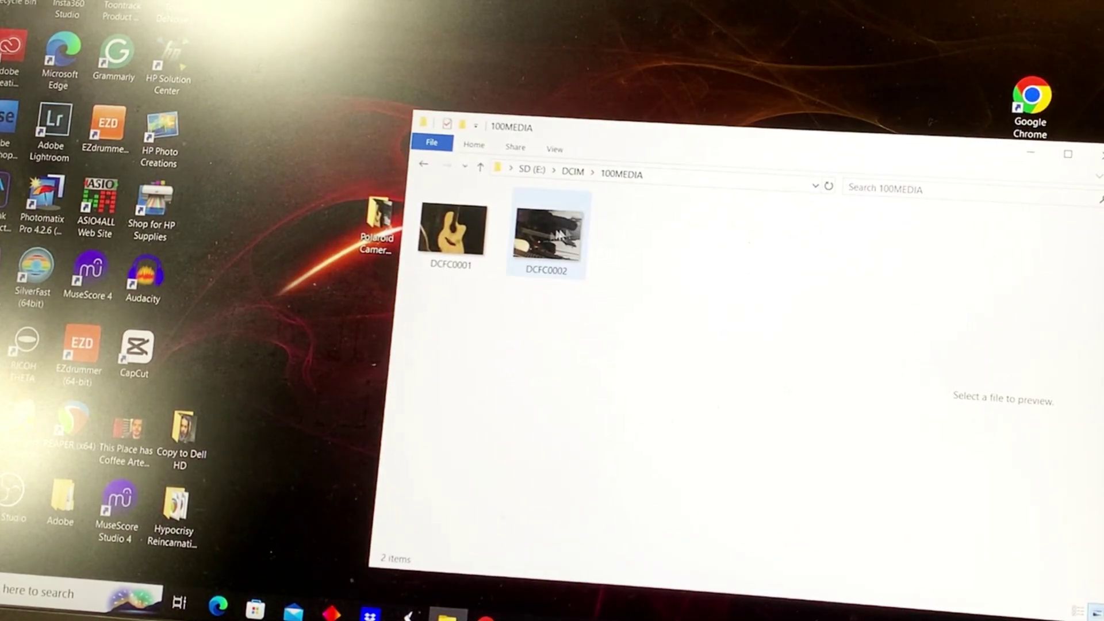
double_click(376, 223)
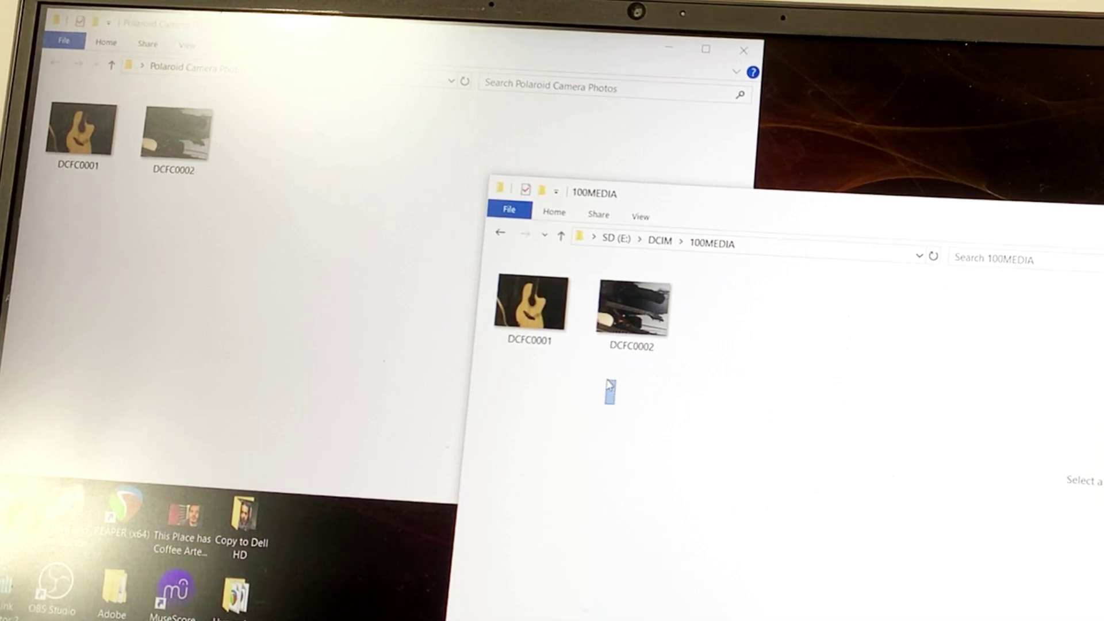
drag(610, 386, 546, 314)
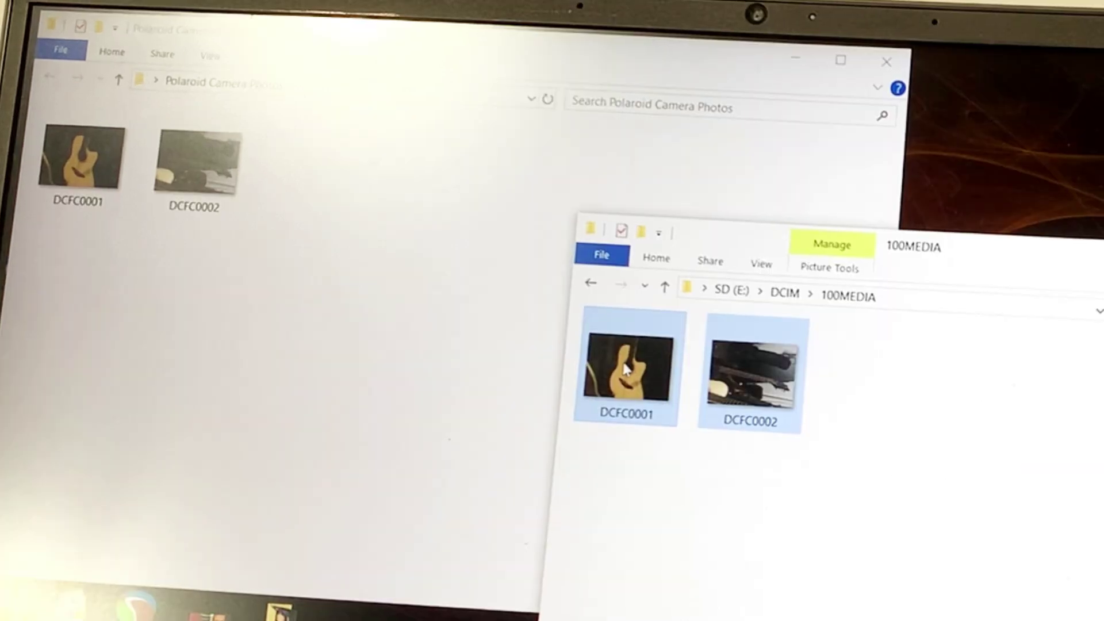
mouse_move(628, 368)
mouse_down()
mouse_move(555, 359)
mouse_move(692, 395)
mouse_up()
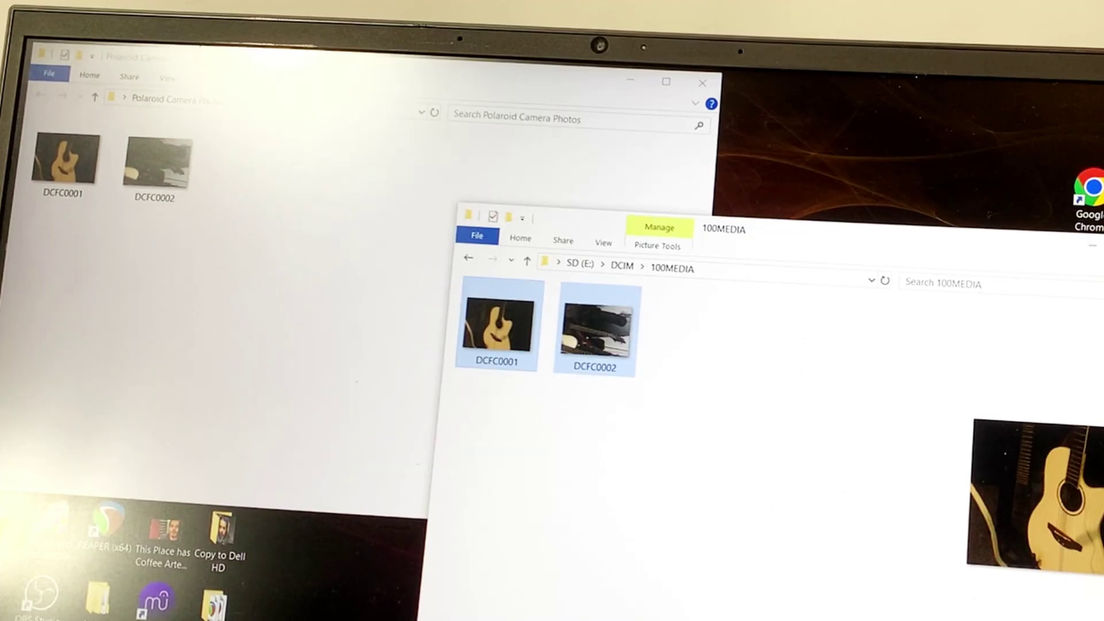
click(1096, 231)
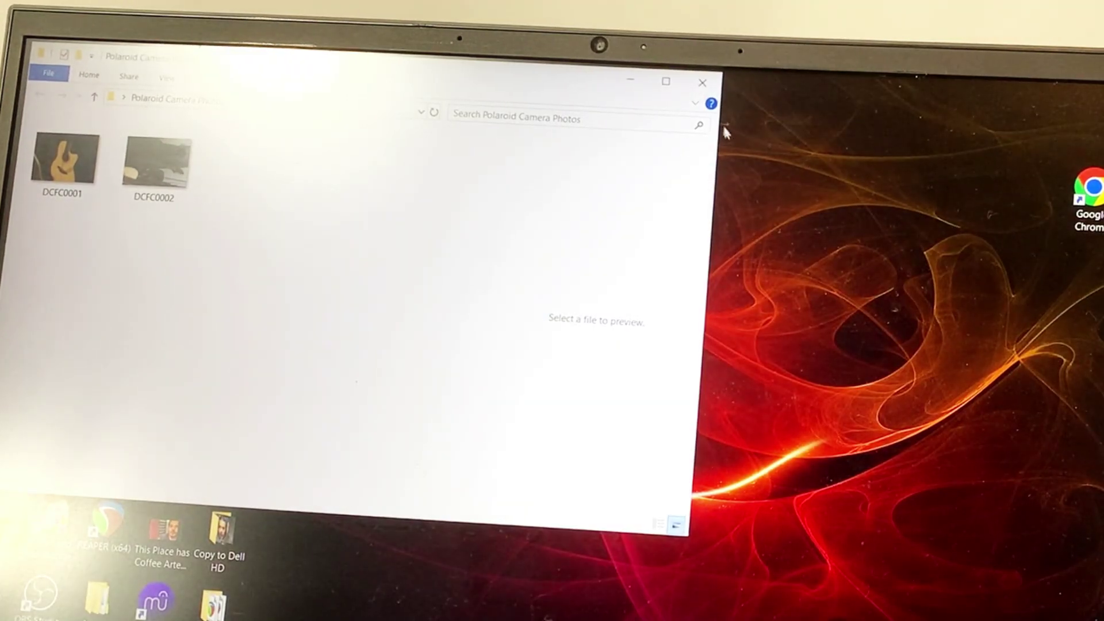
Close the Polaroid Camera Photos window
click(704, 81)
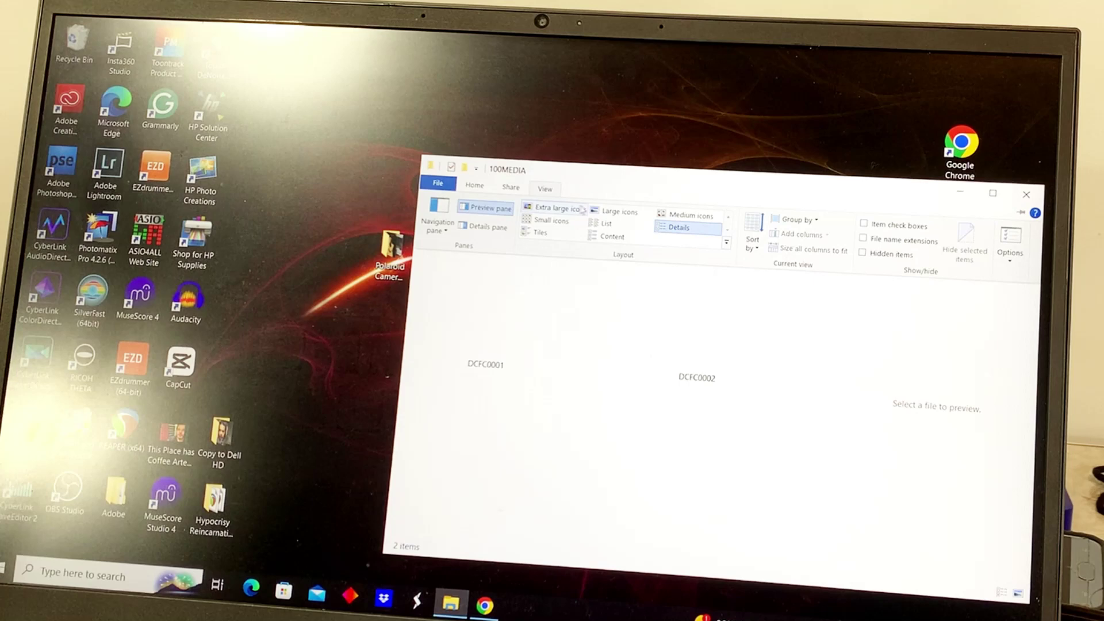
Show 100MEDIA as Large icons, open Polaroid Camera Photos alongside, then close 100MEDIA
click(602, 211)
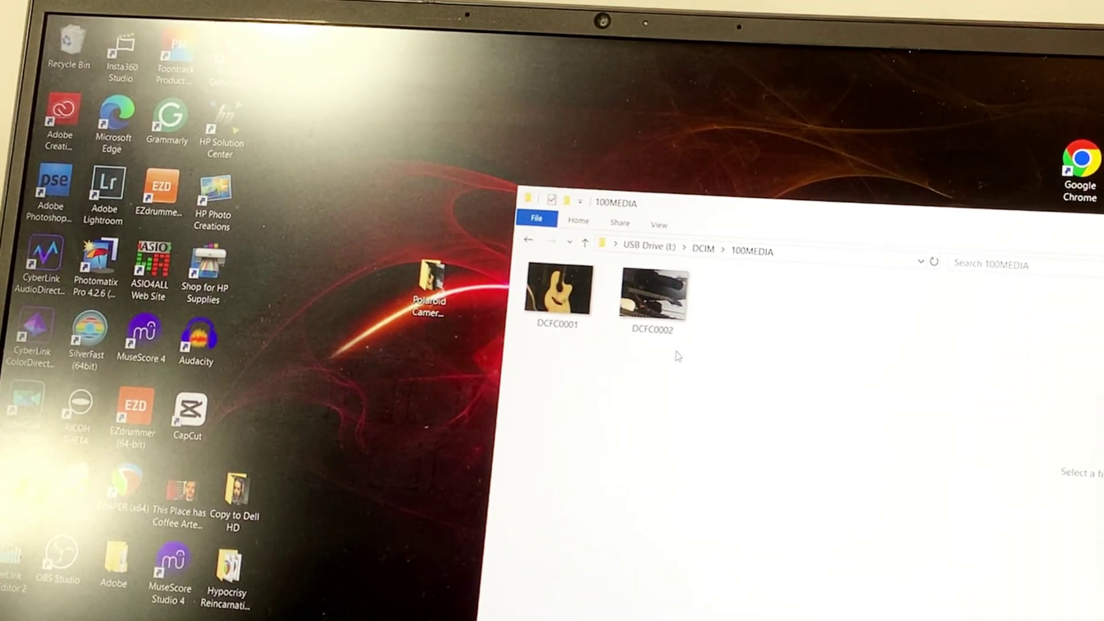
double_click(432, 294)
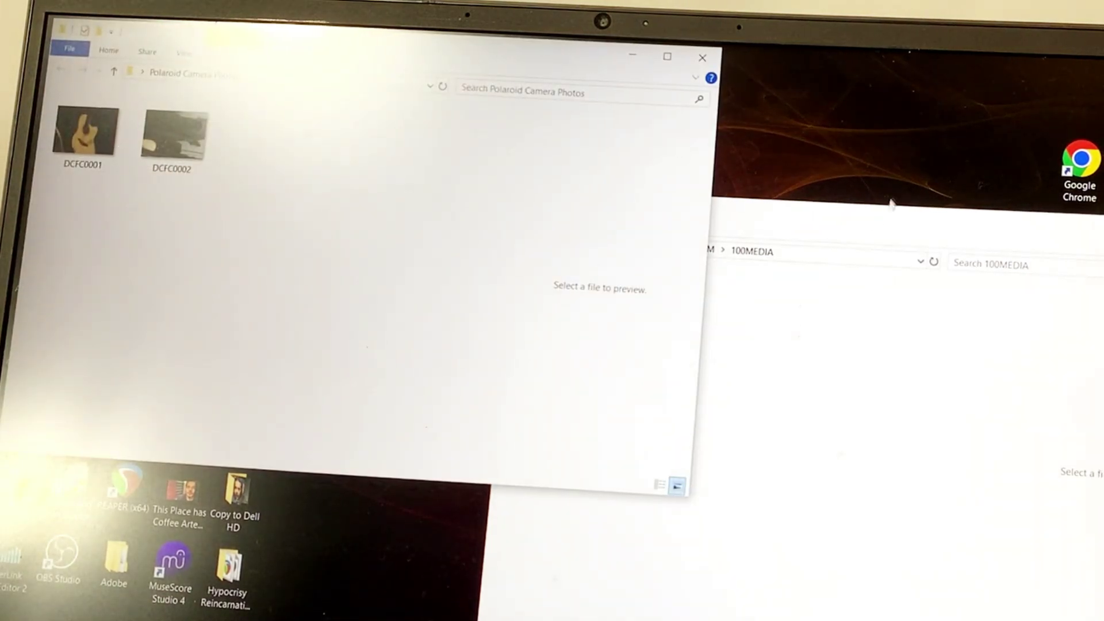
click(865, 229)
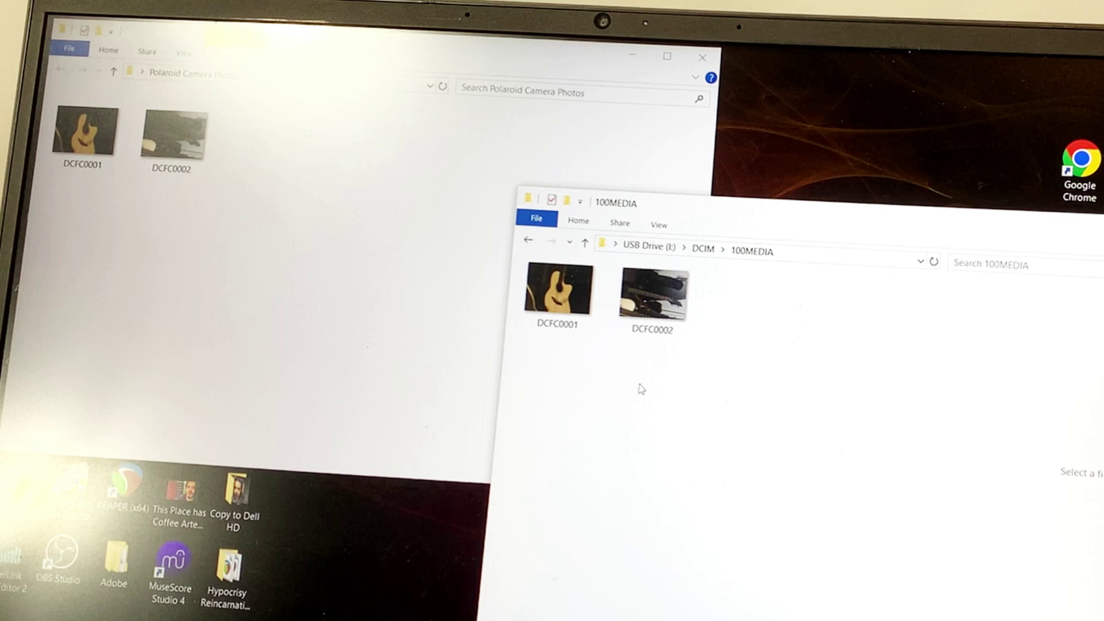
drag(634, 368, 574, 310)
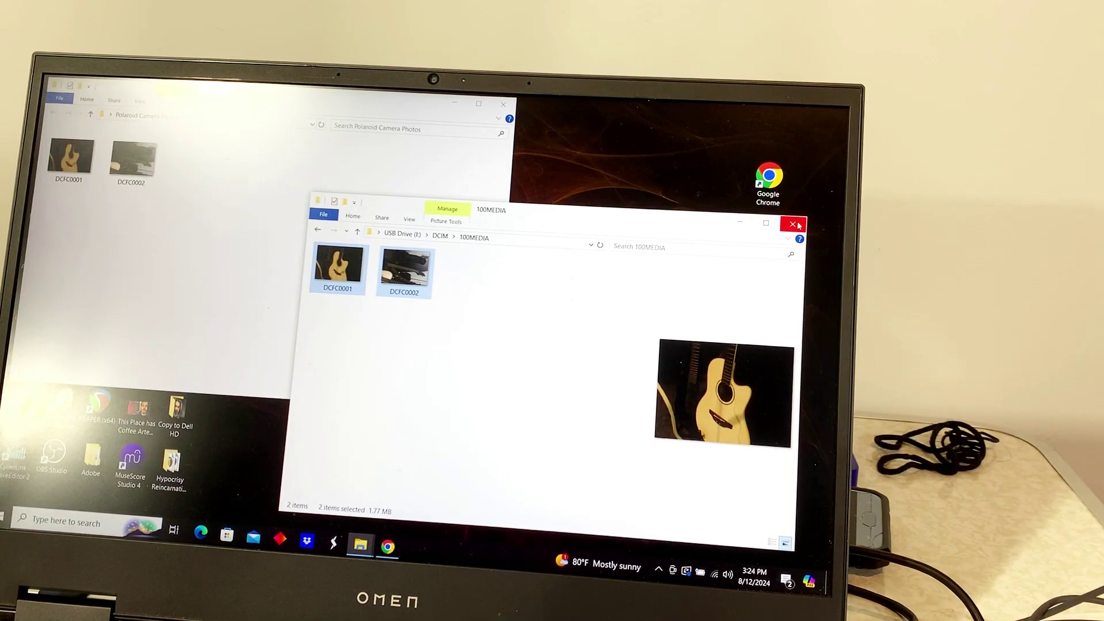
click(795, 224)
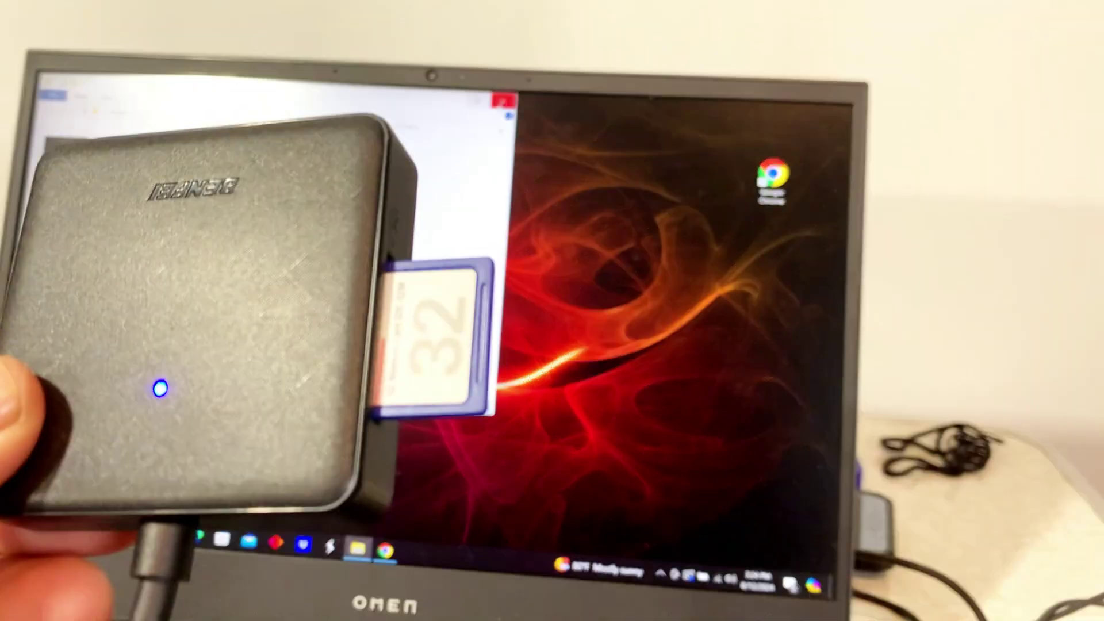